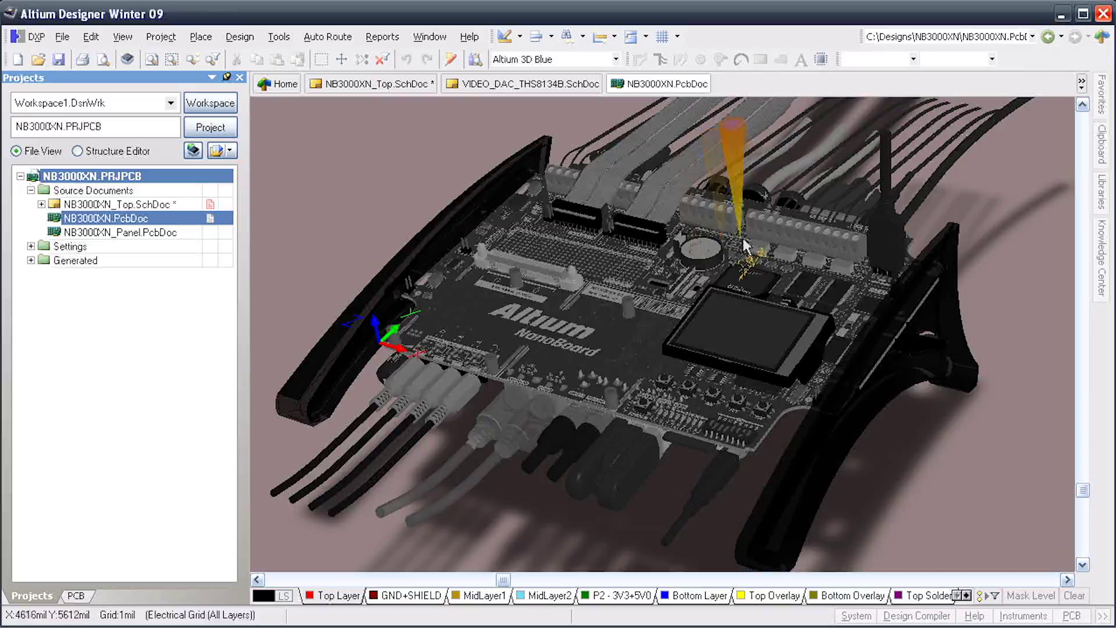
{"action": "scroll", "coordinate": [745, 244], "scroll_direction": "up", "scroll_amount": 5}
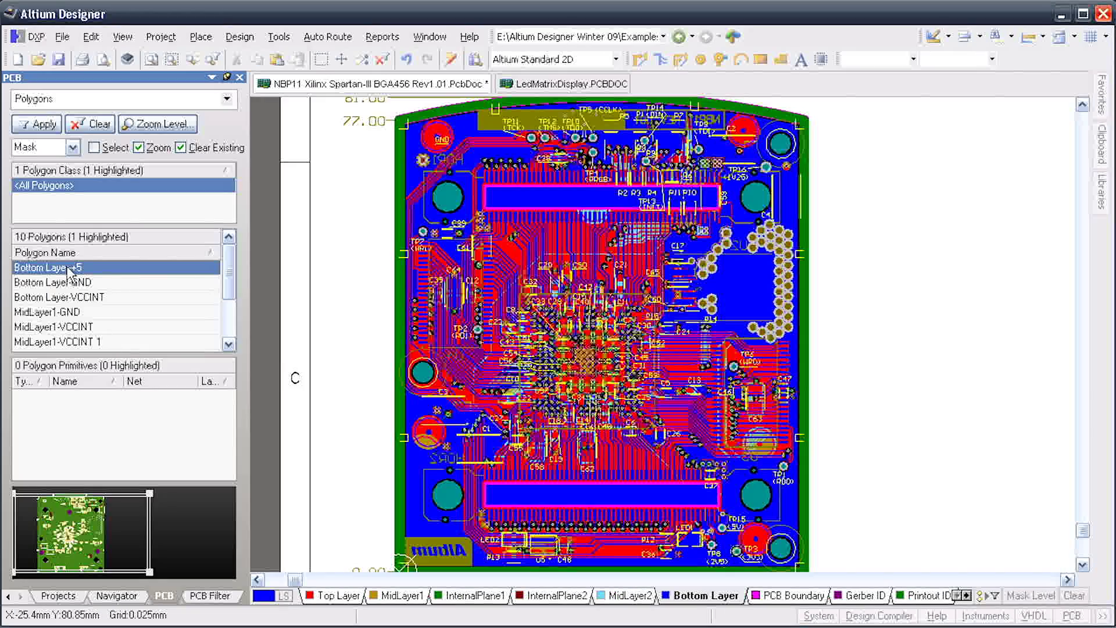
Step: Isolate the Bottom Layer-+5 pour, then Bottom Layer-GND, then the VCCINT pour from the Polygons list
{"action": "left_click", "coordinate": [72, 270]}
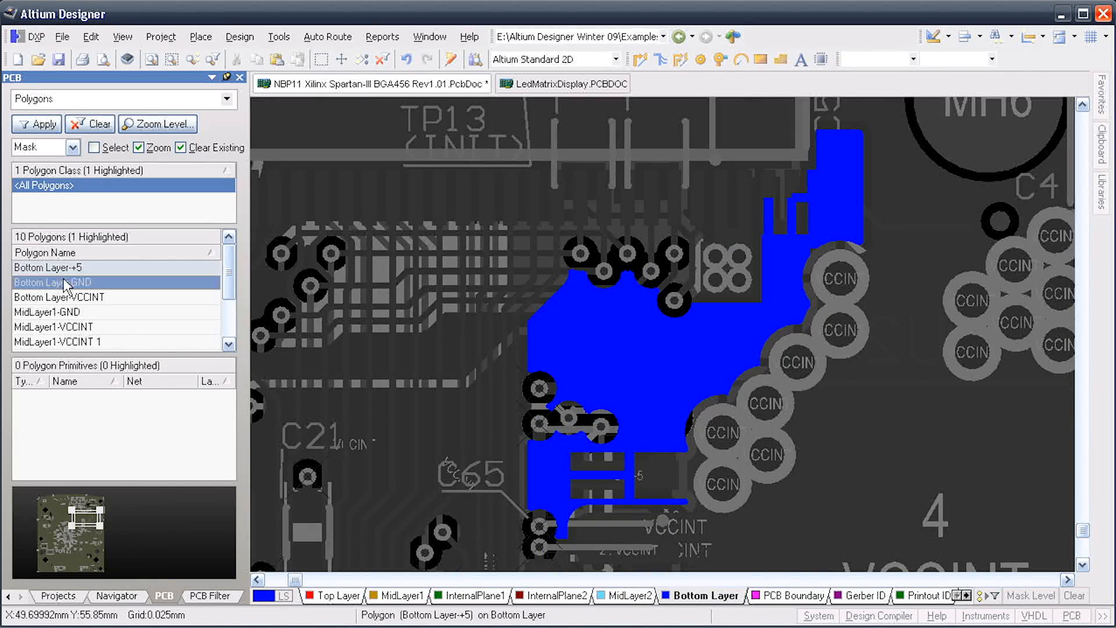
{"action": "left_click", "coordinate": [64, 283]}
{"action": "left_click", "coordinate": [64, 296]}
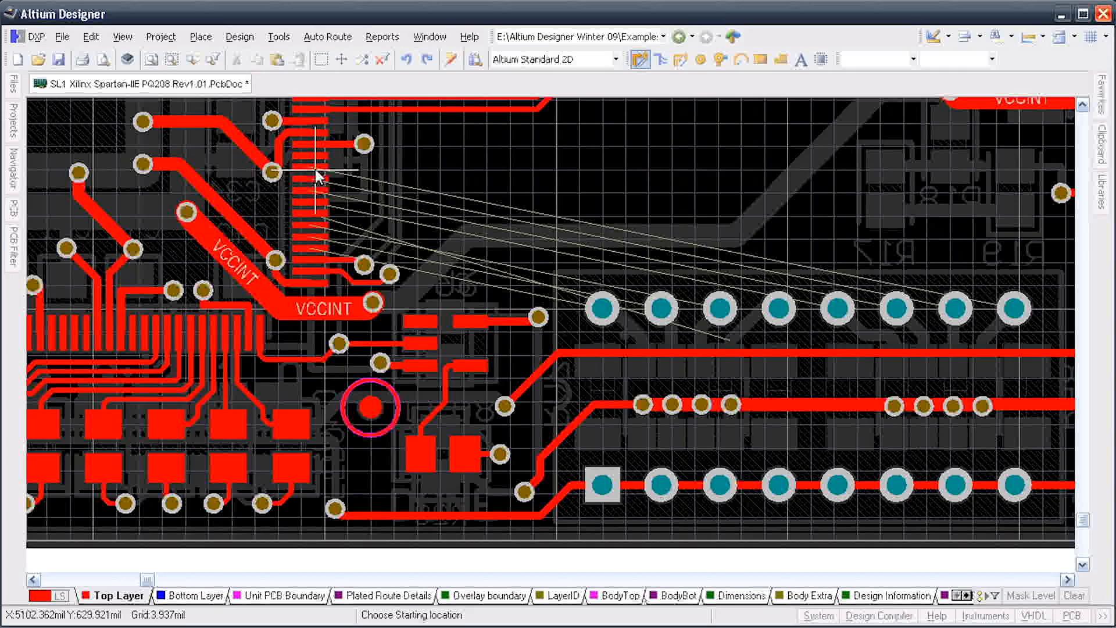